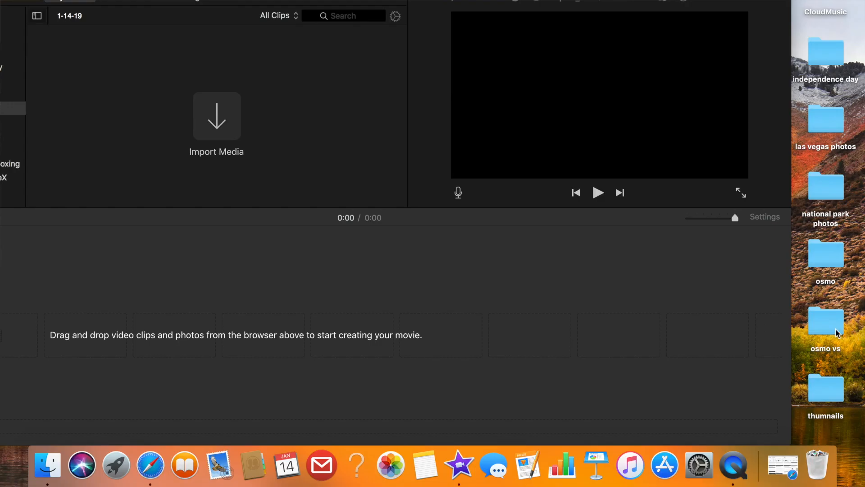
Import the clips from the 4k subfolder of the osmo vs desktop folder into the 1-14-19 event
double_click(837, 332)
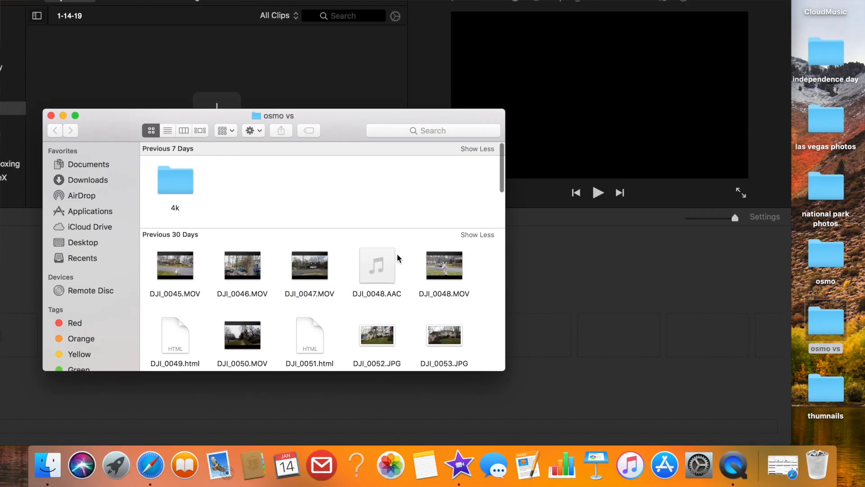
double_click(168, 193)
left_click_drag(130, 132, 390, 194)
left_click_drag(438, 234, 263, 115)
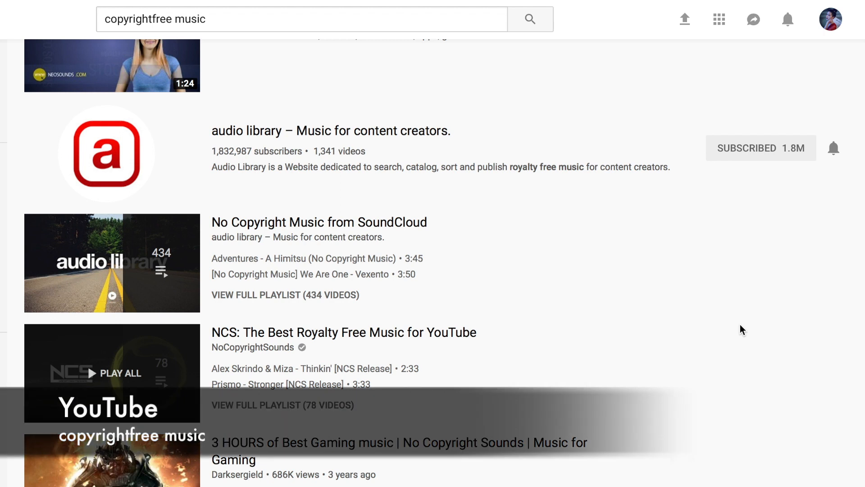
Browse the YouTube results for copyrightfree music and open the video "[No Copyright Music] Fruits - JayJen Music"
scroll(408, 413, "down", 8)
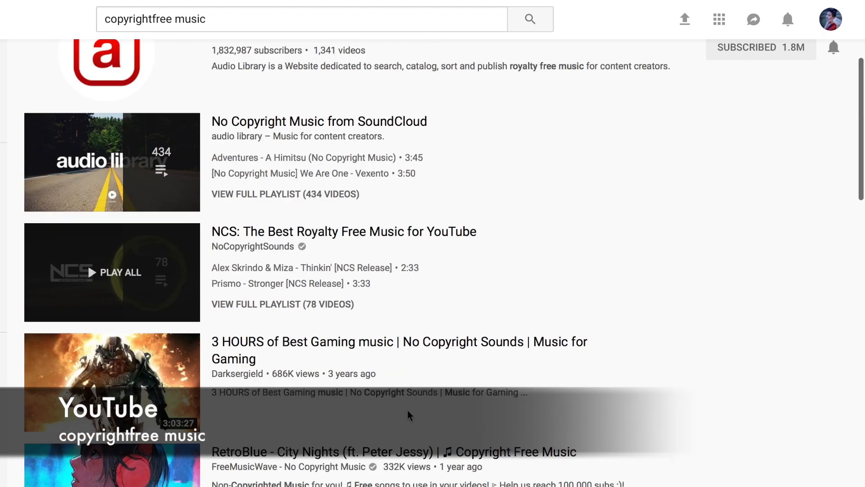
scroll(409, 416, "down", 19)
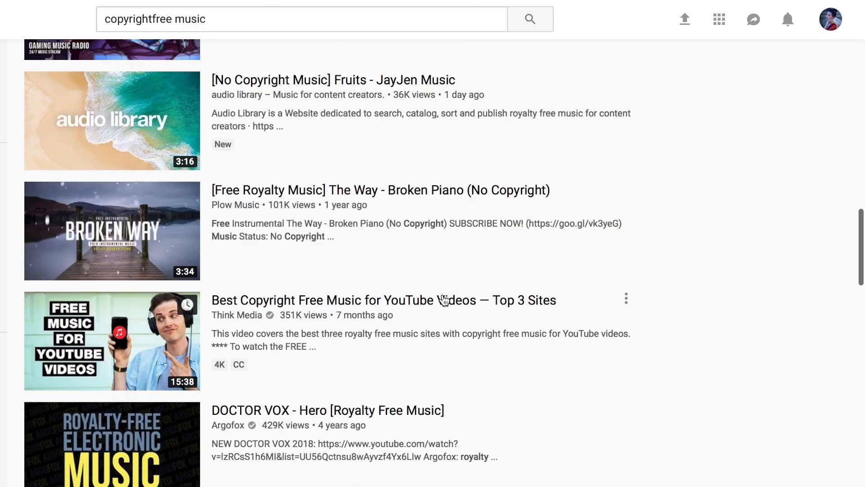
scroll(450, 303, "up", 2)
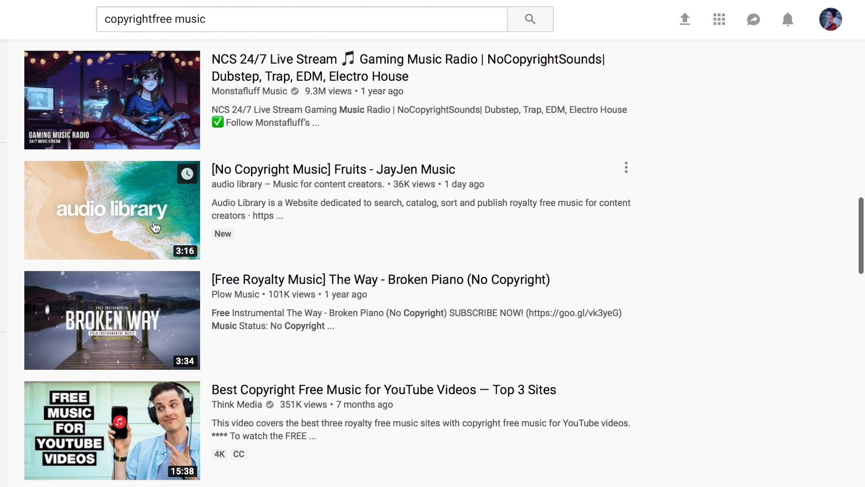
left_click(324, 173)
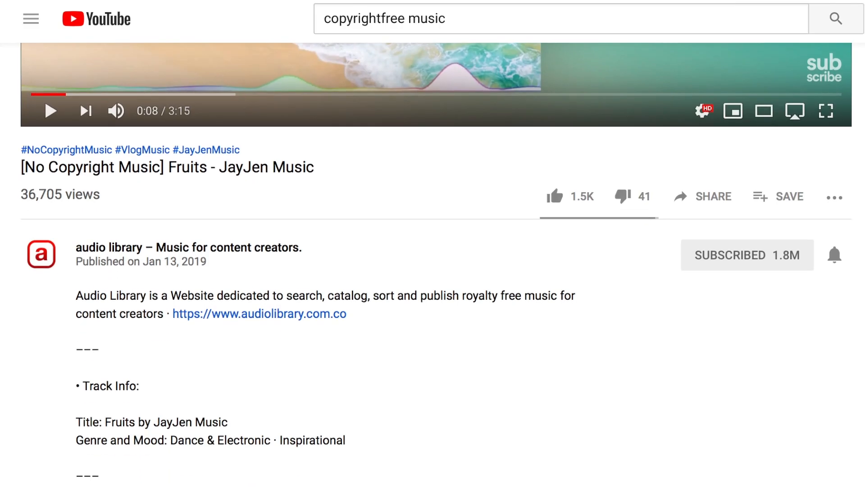
Follow the Free Download link in the Fruits video's description
scroll(432, 271, "down", 3)
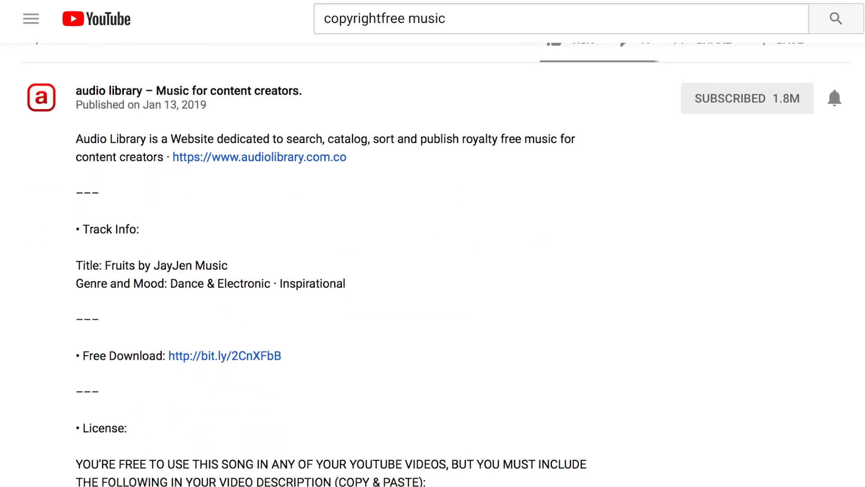
scroll(433, 270, "up", 1)
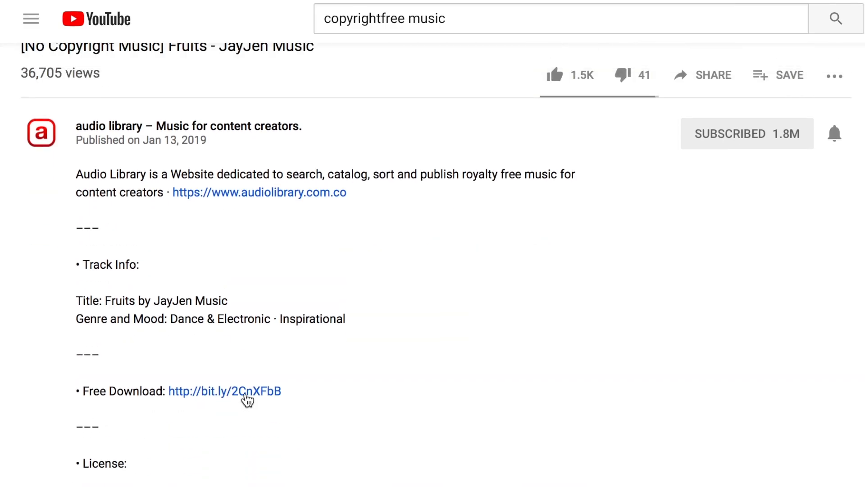
left_click(246, 395)
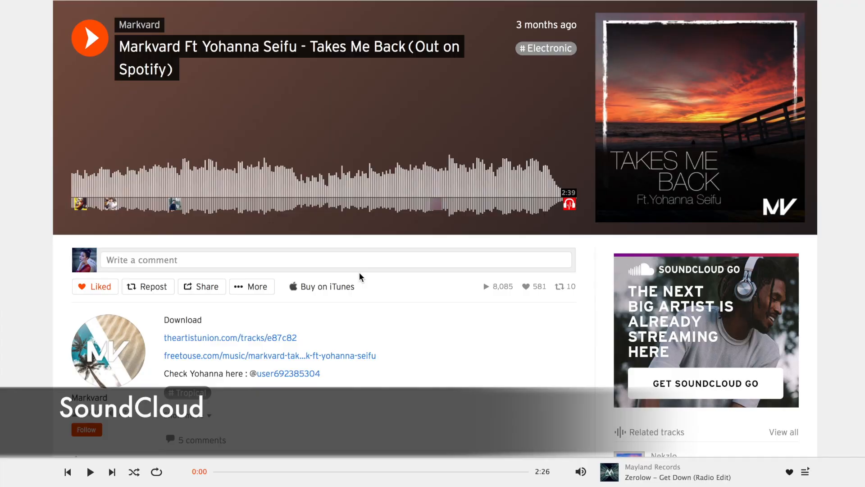
Get the free download of the track "Takes Me Back" through the download link in its SoundCloud description
scroll(359, 273, "down", 1)
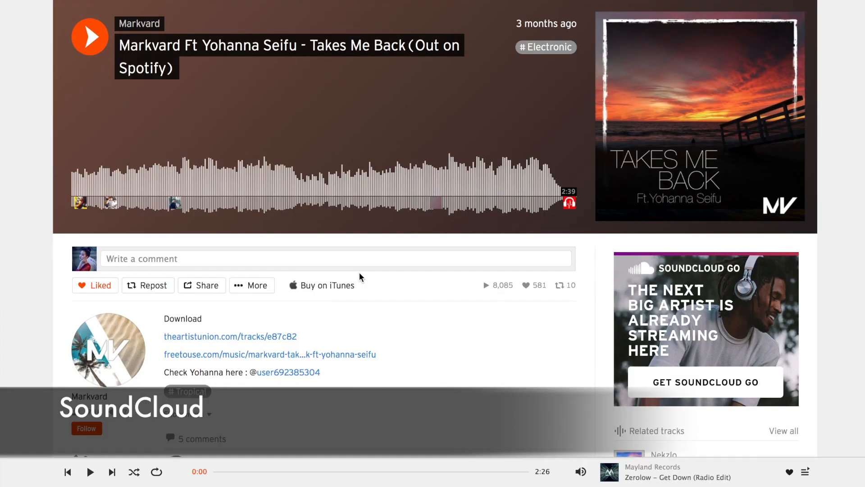
scroll(358, 273, "down", 3)
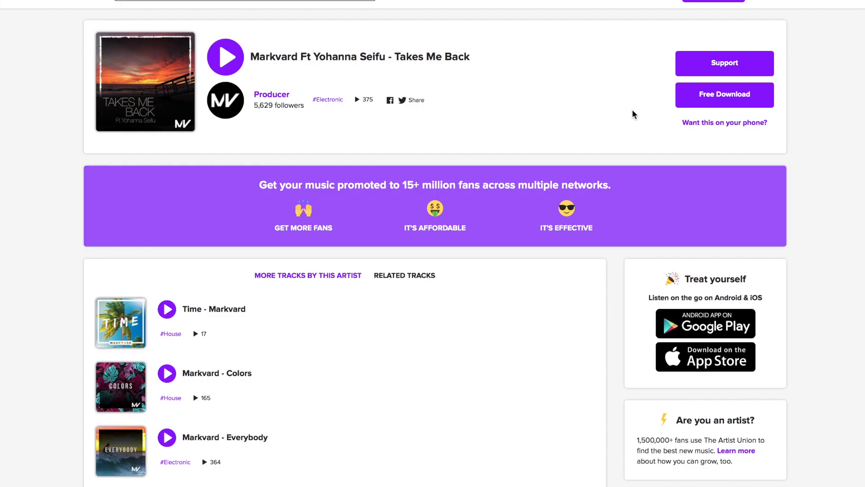
left_click(726, 107)
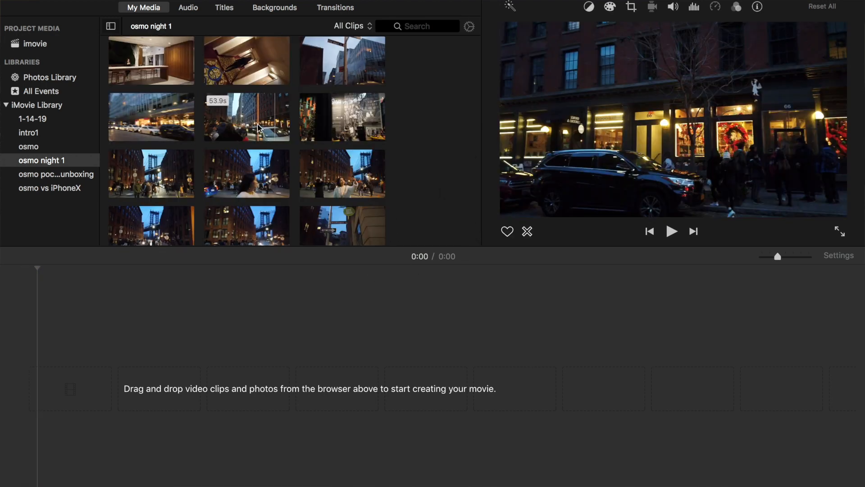
Add the 53.9 s street clip from osmo night 1 to the timeline and place the 3.3 min music track beneath it
left_click(260, 117)
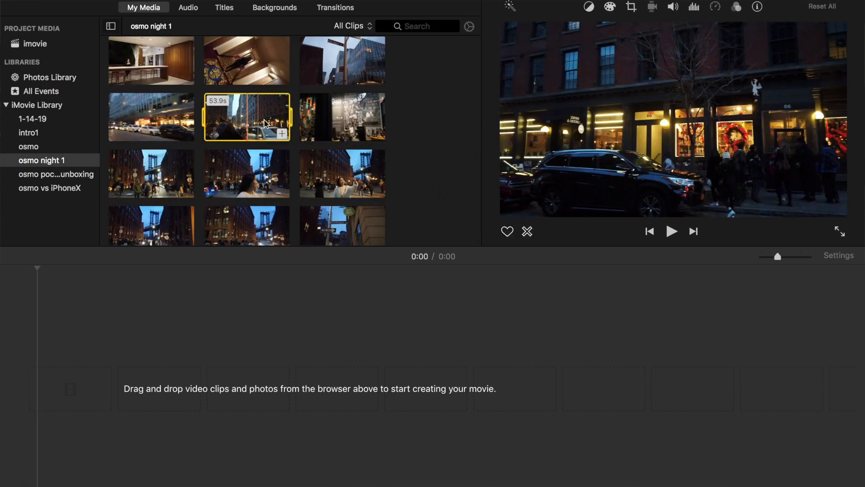
left_click(282, 134)
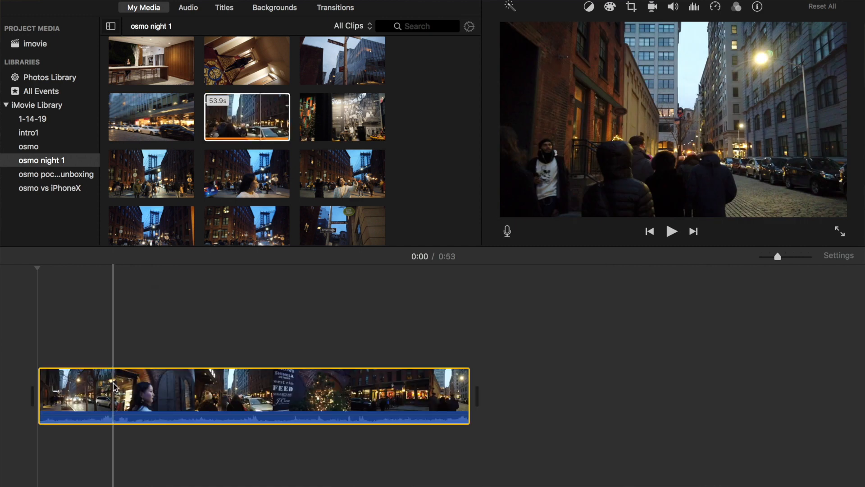
scroll(326, 178, "down", 5)
left_click_drag(355, 200, 33, 456)
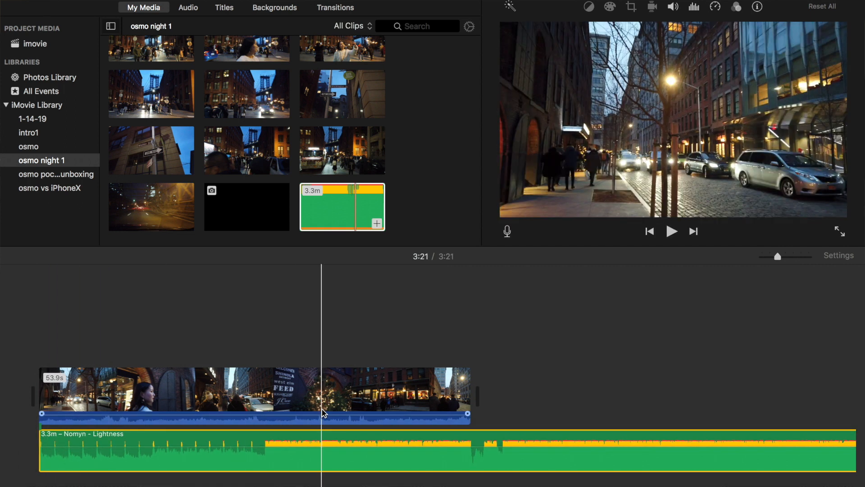
Turn the street clip's own audio all the way down in the timeline
left_click(56, 335)
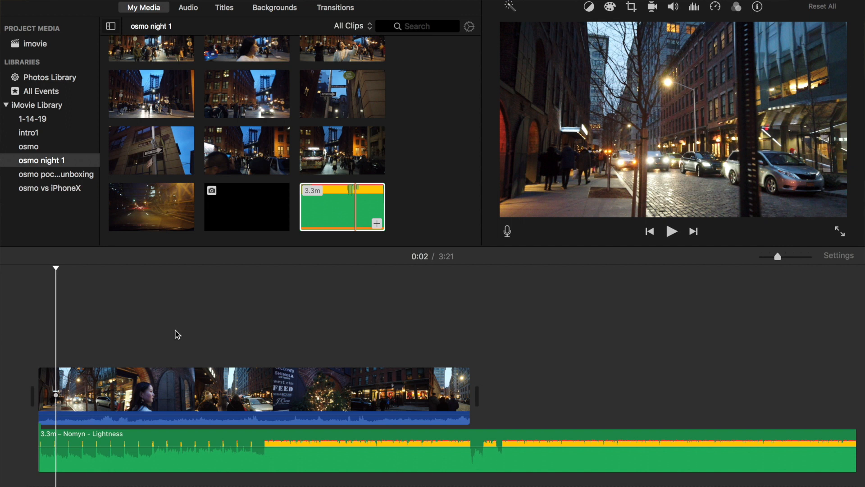
left_click(72, 392)
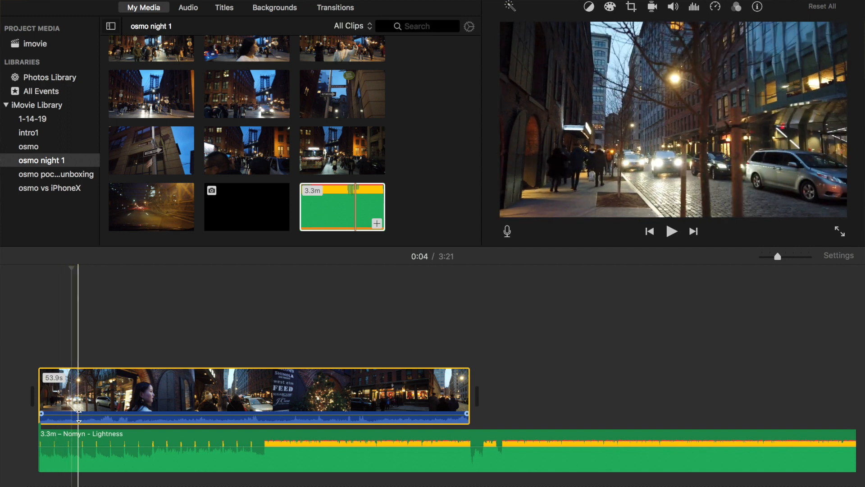
left_click_drag(79, 415, 77, 432)
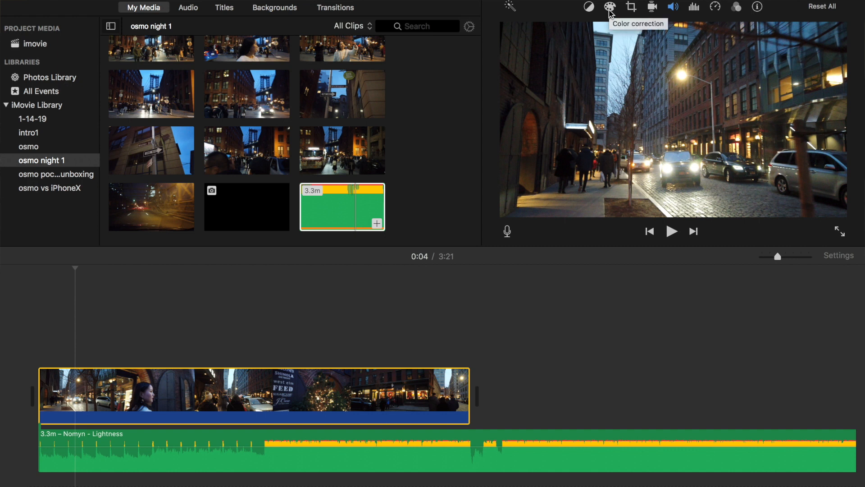
Color-correct the street clip by raising contrast and brightness, slightly boosting saturation and cooling the color temperature
left_click(610, 7)
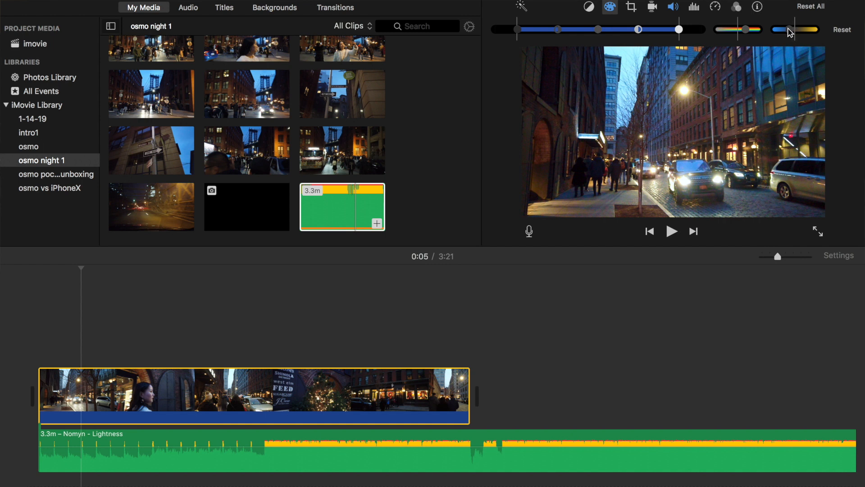
left_click_drag(639, 29, 648, 30)
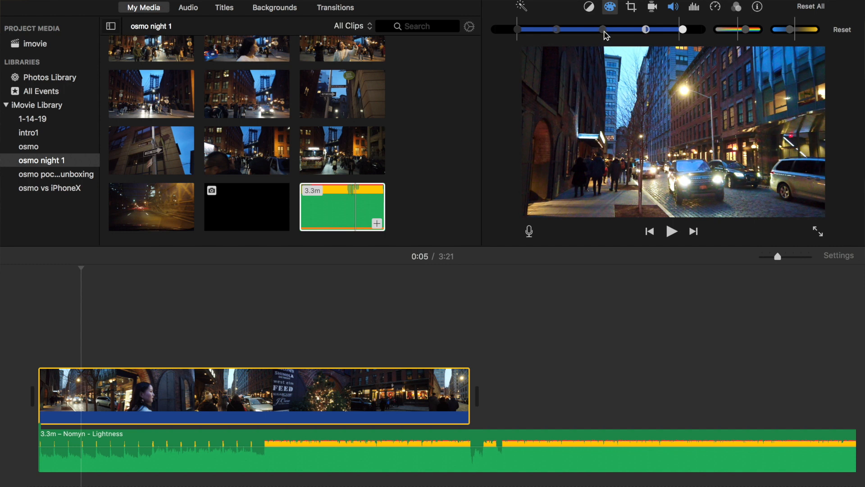
mouse_move(607, 31)
left_mouse_down()
mouse_move(627, 32)
mouse_move(615, 33)
left_mouse_up()
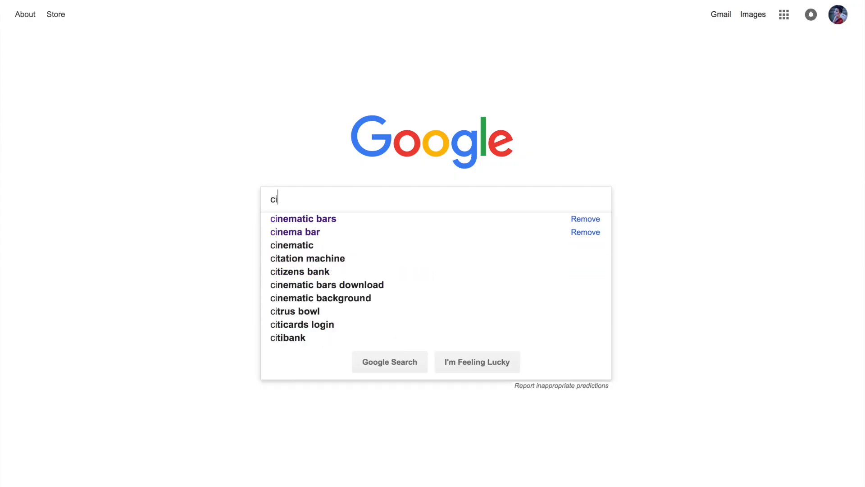
Search Google for "cinematic bars png" and show the image results
type("nematic bars")
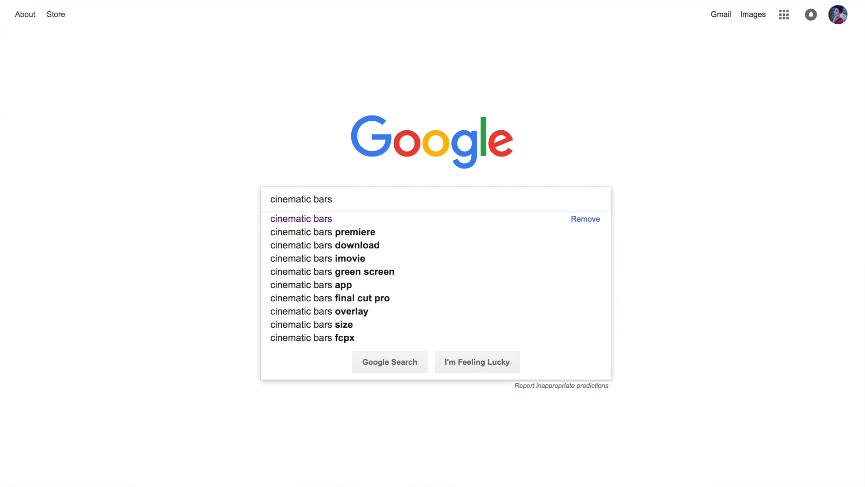
type(" png")
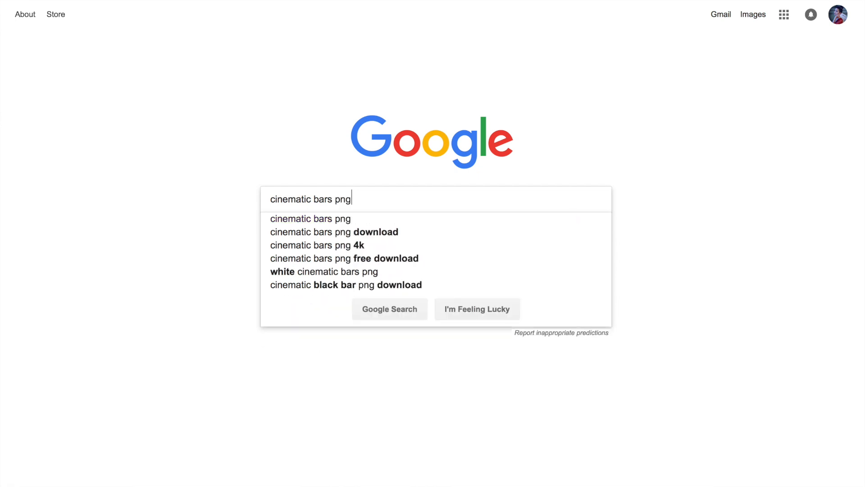
key("Return")
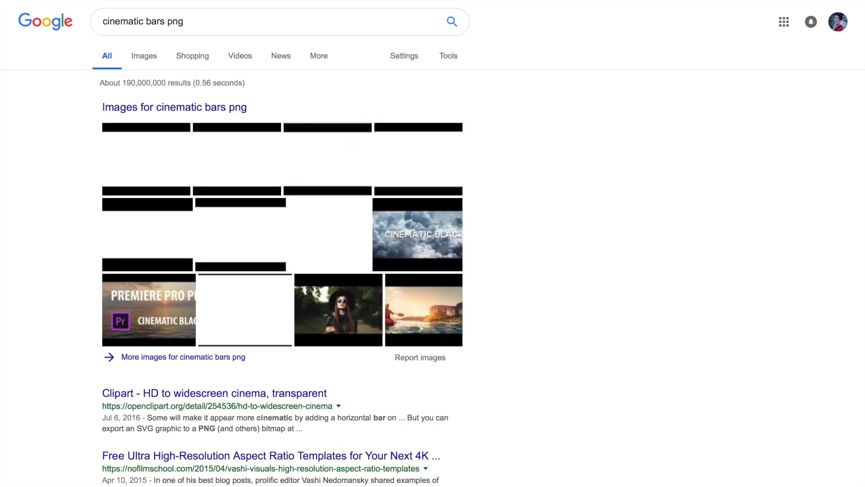
left_click(135, 60)
Preview the cinematic bar images and save the 1920 × 1080 transparent one from whoismatt.com
left_click(150, 174)
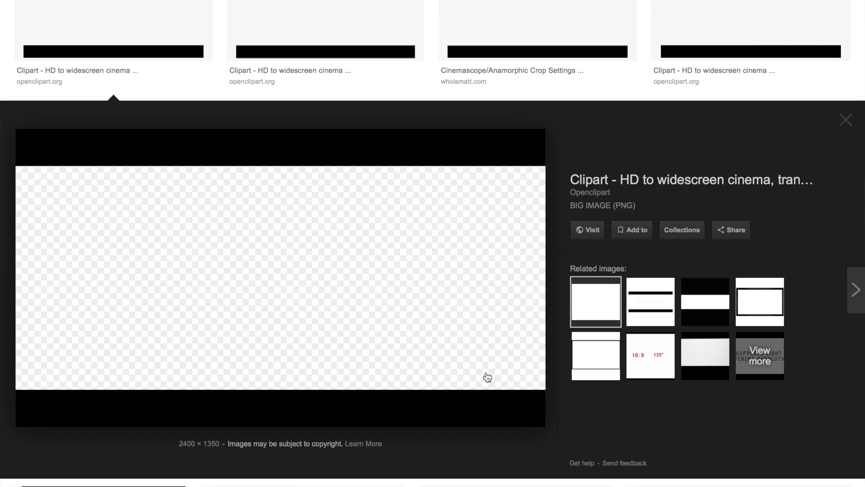
key("Escape")
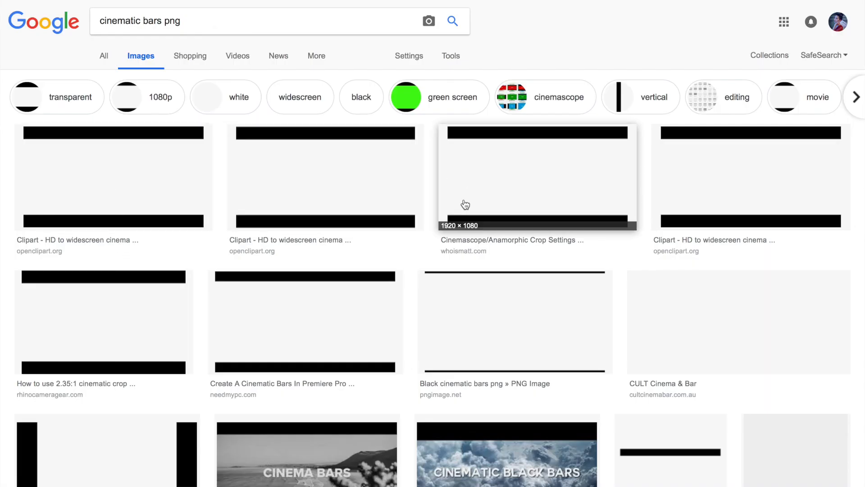
left_click(513, 201)
right_click(414, 254)
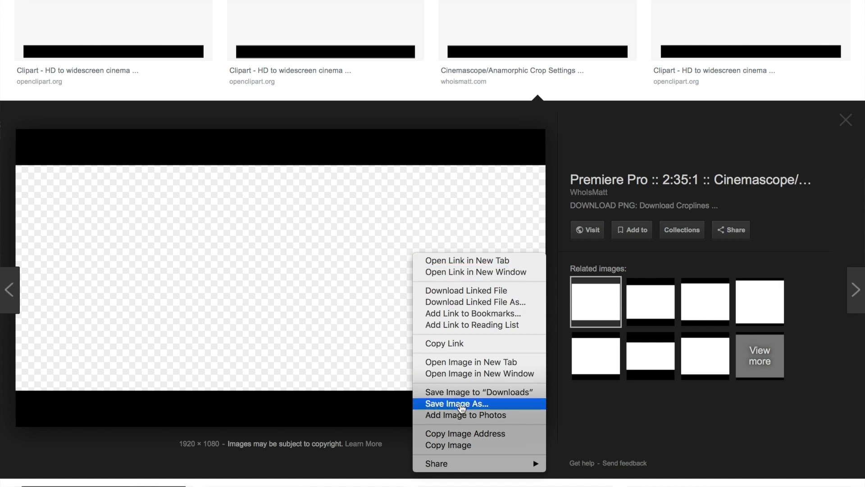
left_click(458, 404)
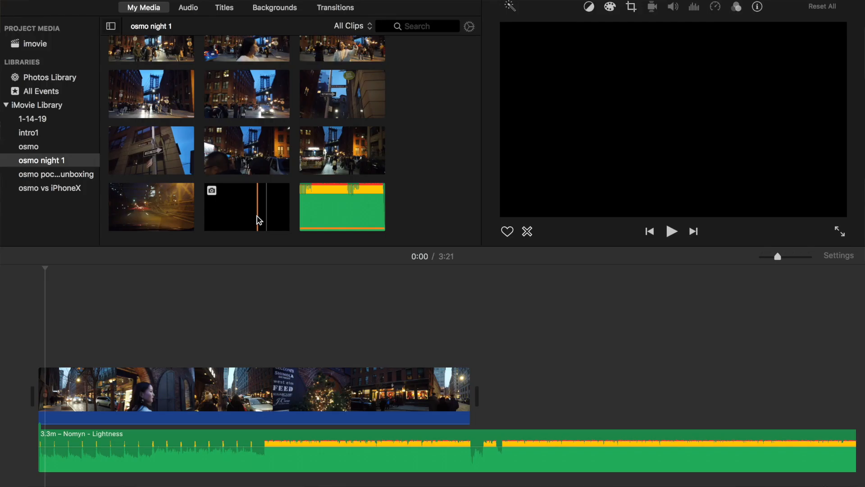
Overlay the black bars image above the street clip from its start, extend it well past the clip's end and preview it
left_click_drag(269, 207, 40, 348)
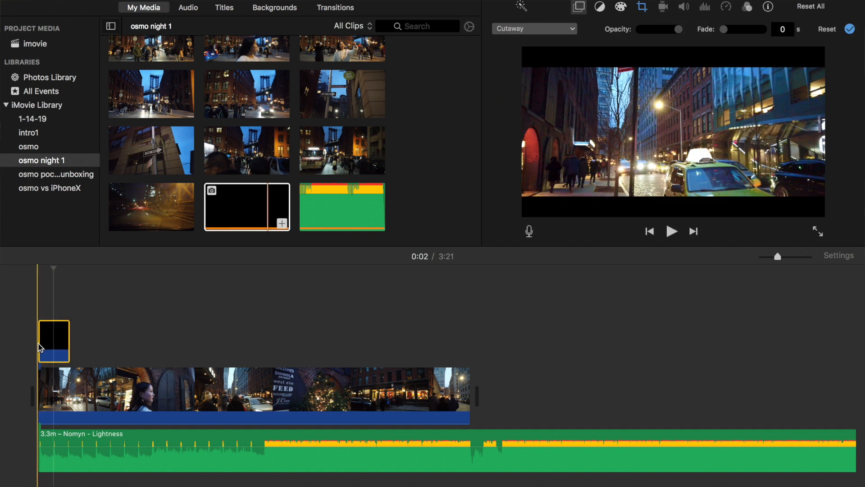
left_click(46, 337)
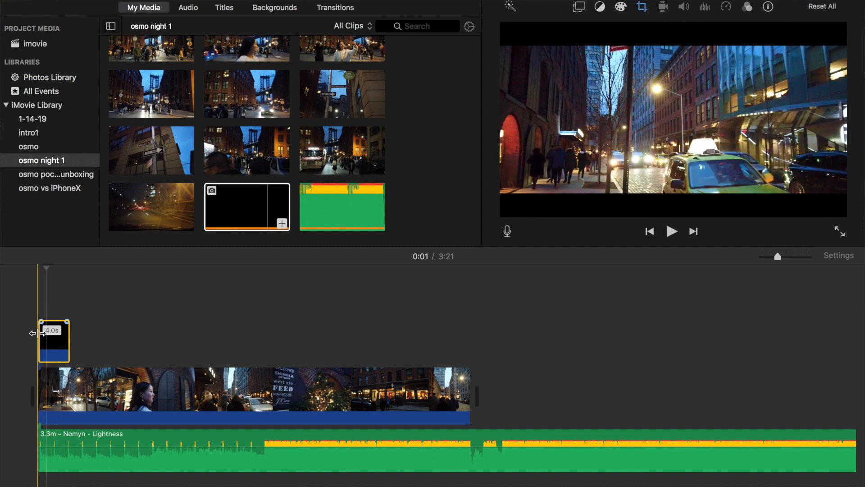
left_click_drag(71, 348, 827, 349)
key("space")
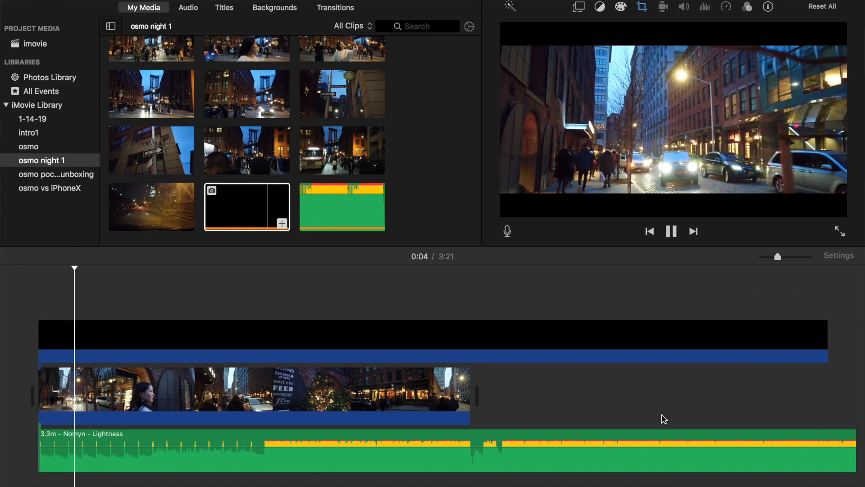
key("space")
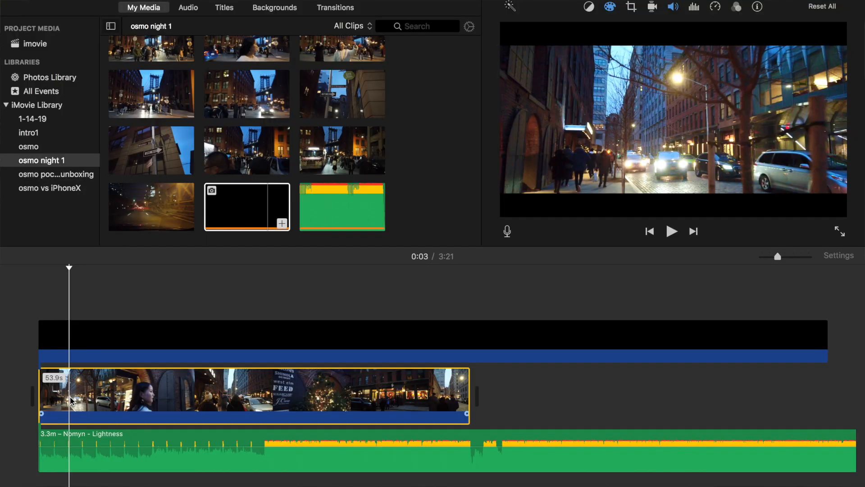
Split the street clip at about 4 seconds and move the playhead to 0:22 in the second piece
key("super+b")
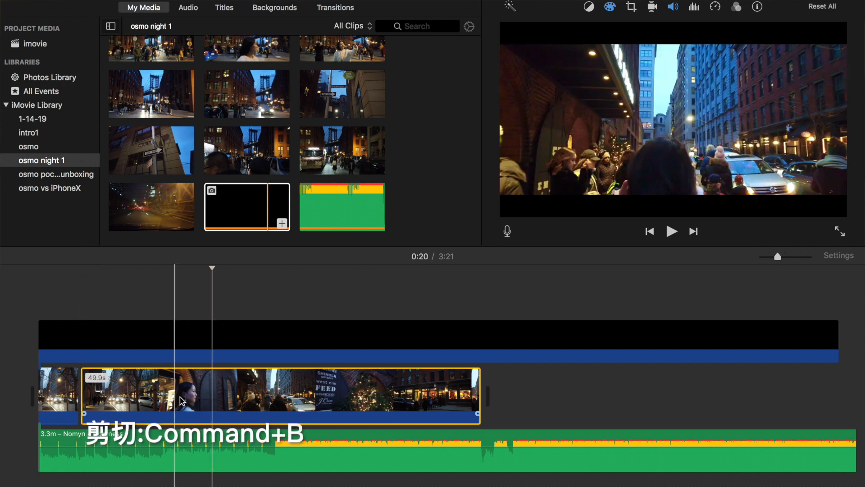
left_click(279, 403)
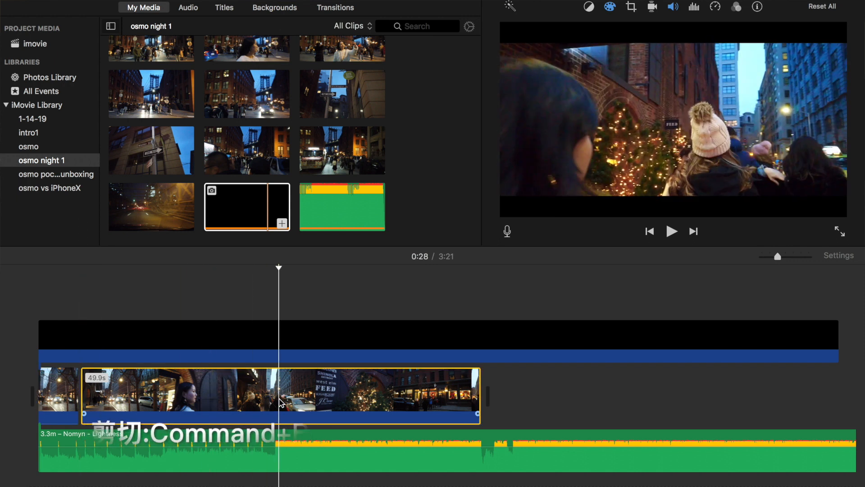
left_click(226, 395)
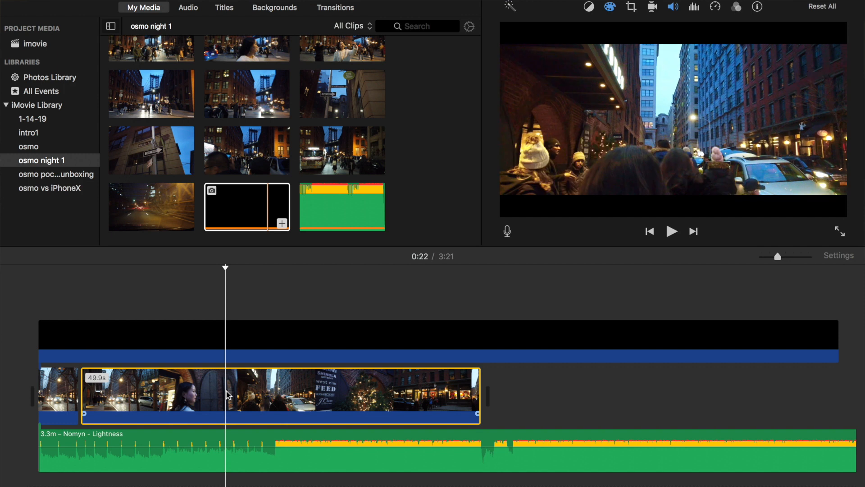
Split the second street piece at 0:23, delete its front part, and preview the cut from 0:02
left_click(238, 396)
left_click(236, 394)
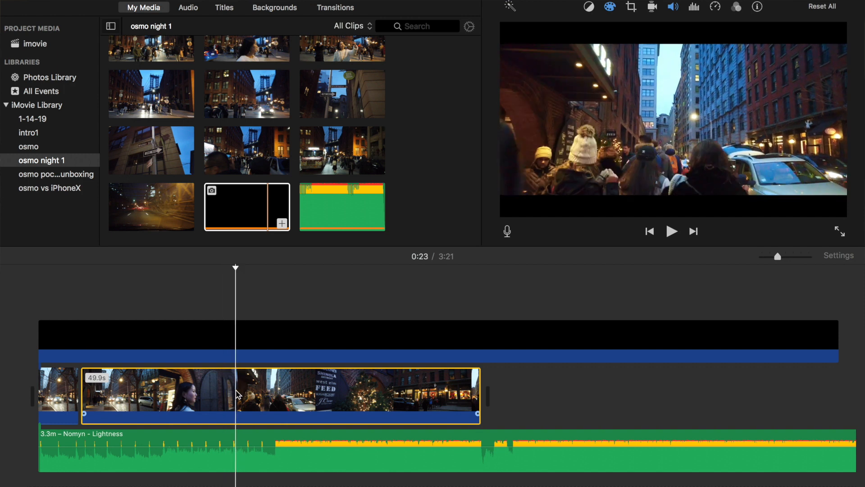
key("super+b")
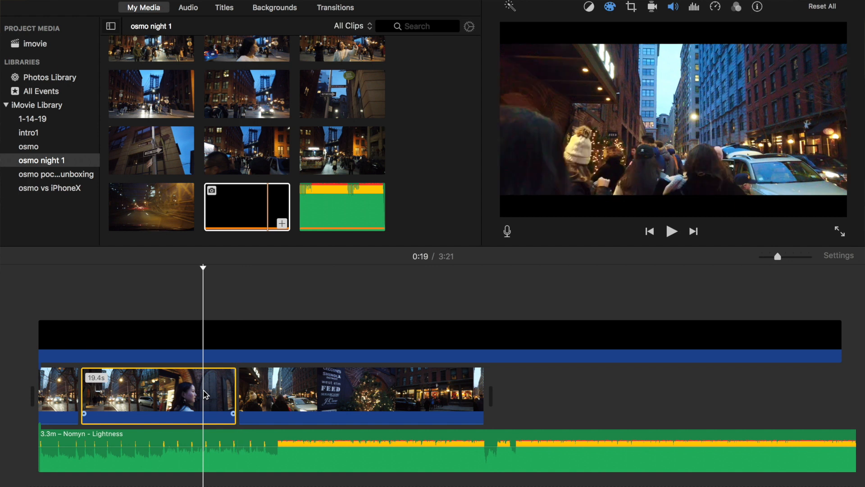
key("Delete")
left_click(60, 351)
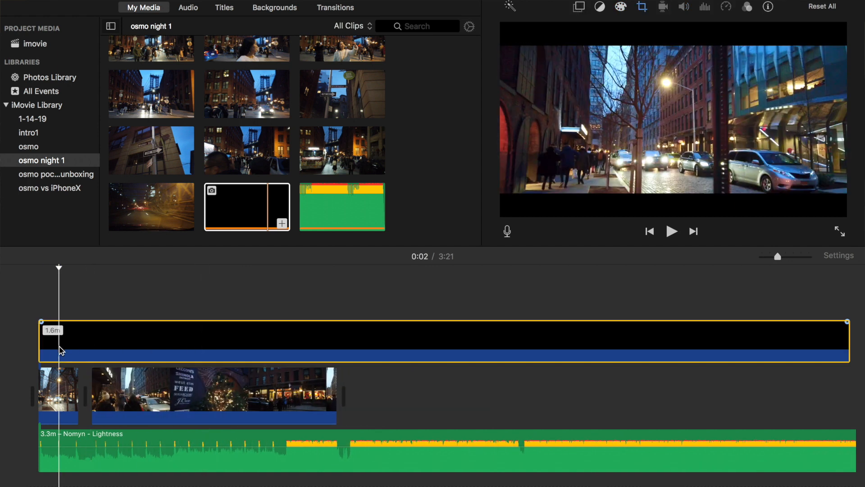
key("space")
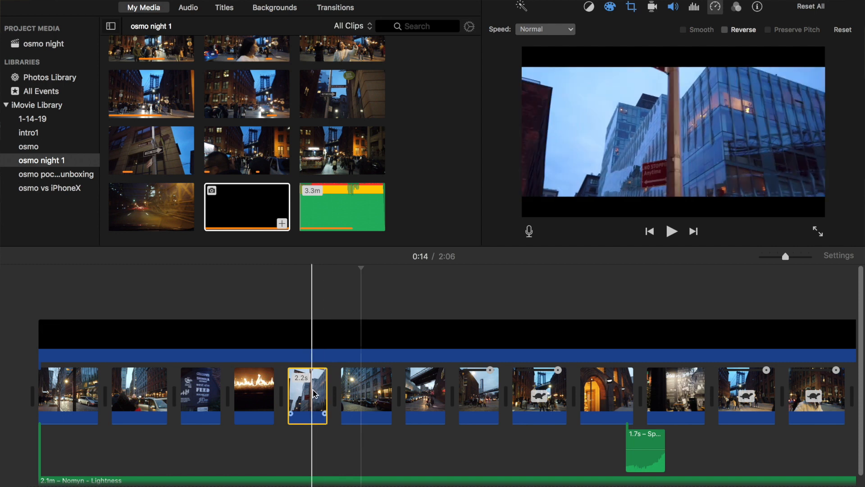
Add a Cross Dissolve transition between the fifth and sixth clips and preview it
left_click(382, 394)
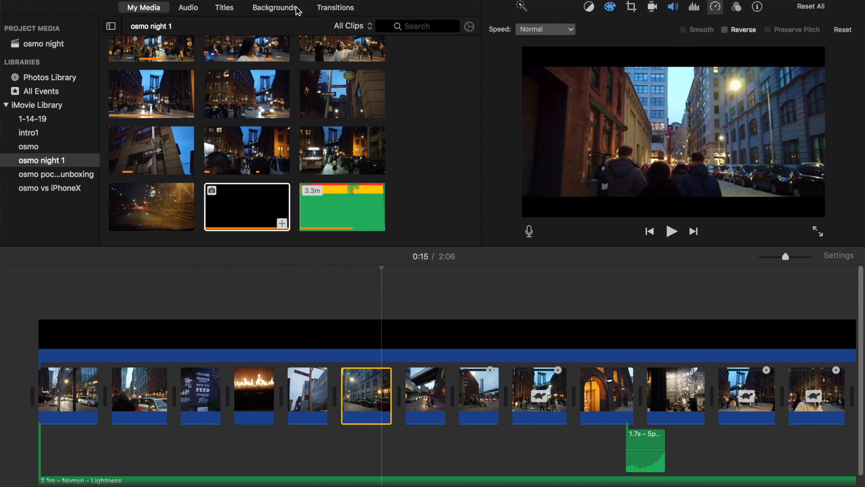
left_click(334, 10)
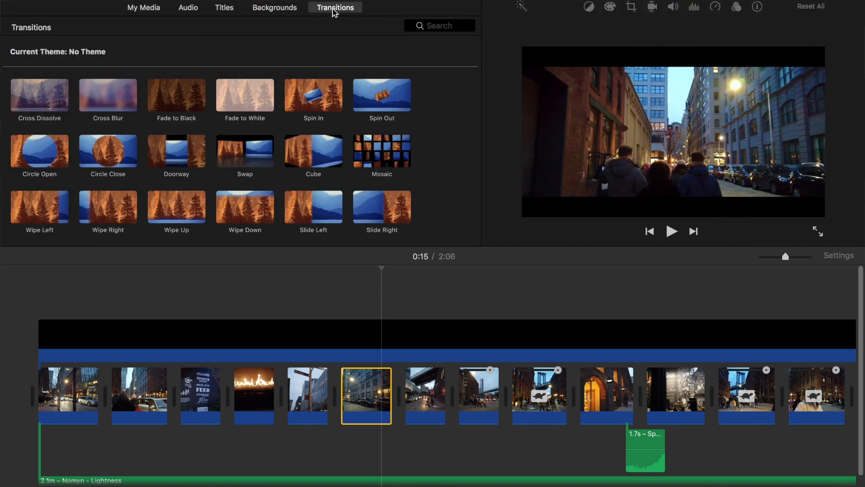
scroll(353, 179, "down", 1)
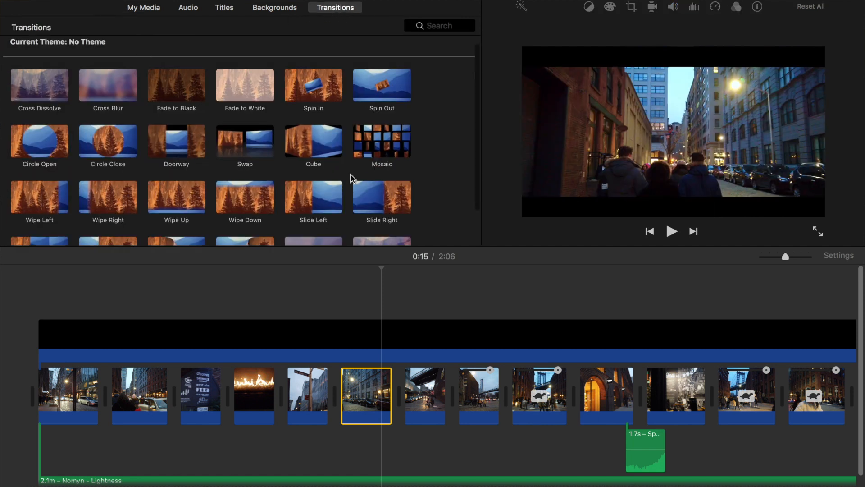
scroll(353, 179, "down", 3)
scroll(347, 173, "up", 4)
scroll(374, 195, "down", 2)
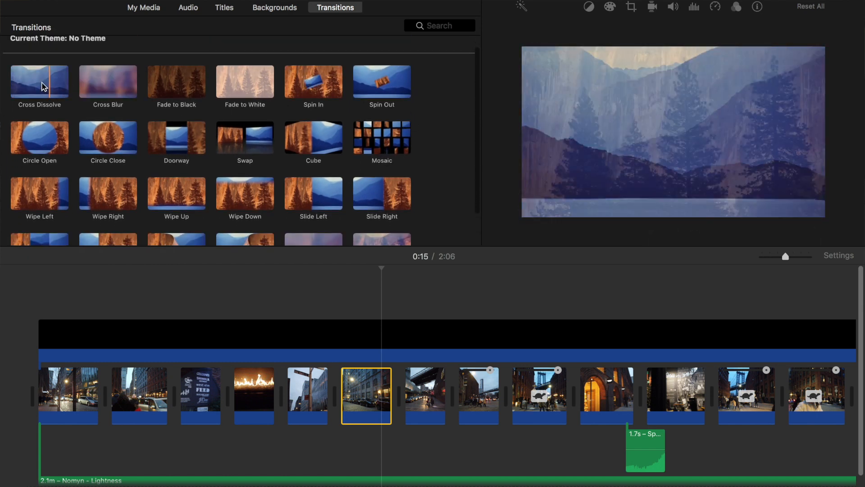
left_click_drag(43, 86, 347, 403)
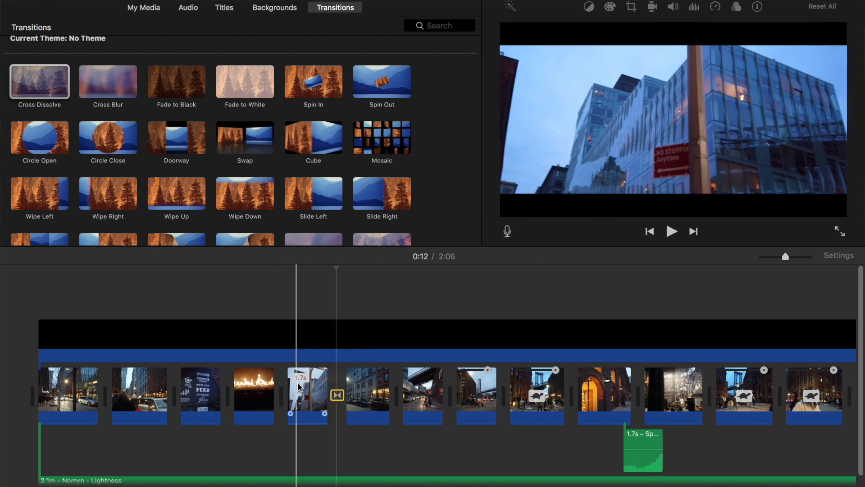
left_click(316, 396)
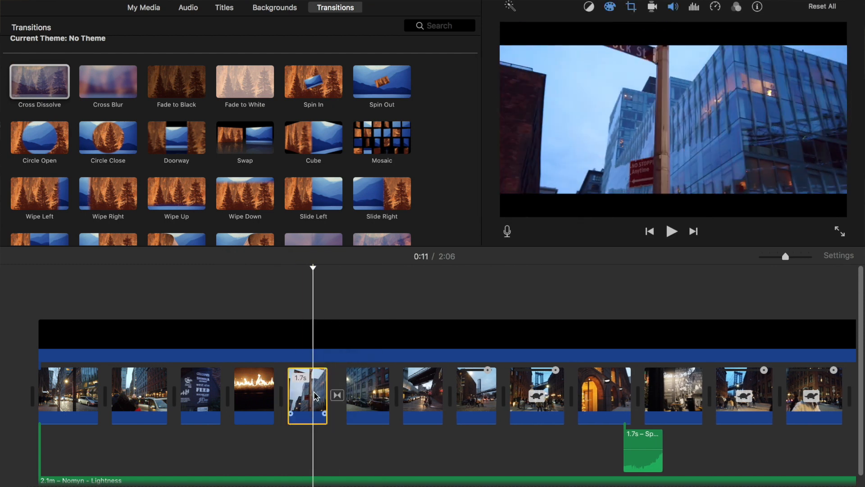
key("space")
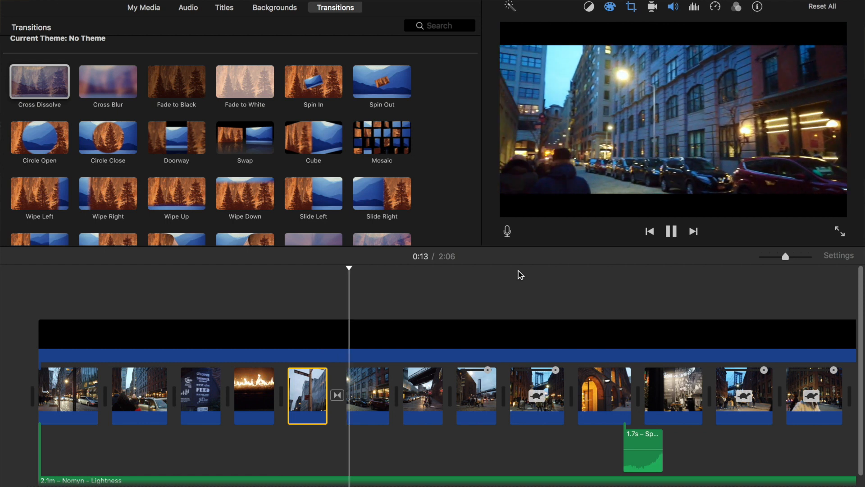
key("space")
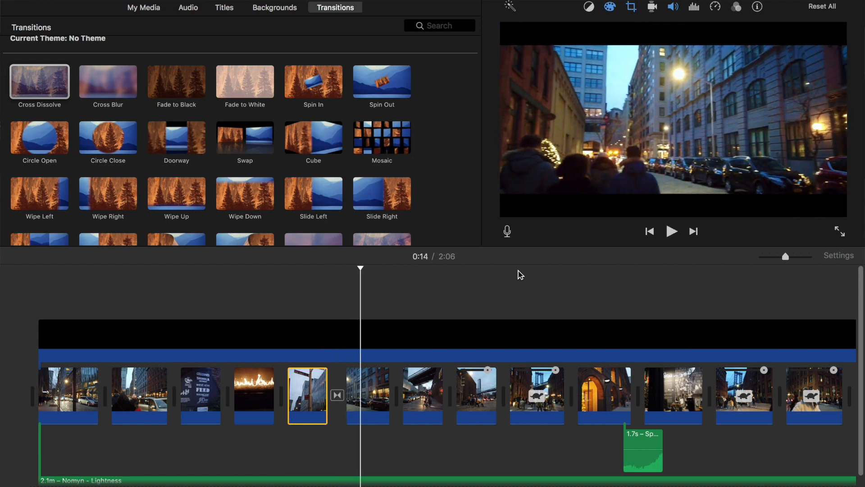
Remove the dissolve between the fifth and sixth clips and pick the fifth transition in the fourth row instead
left_click(339, 396)
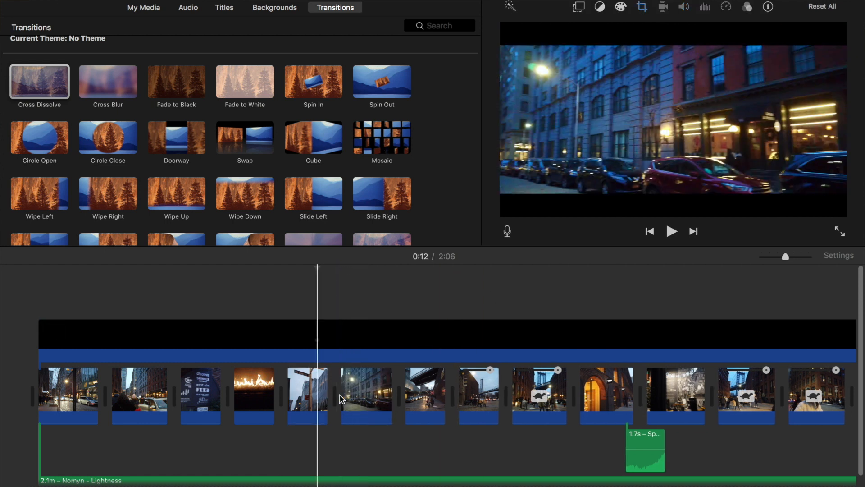
scroll(308, 210, "down", 3)
left_click(328, 228)
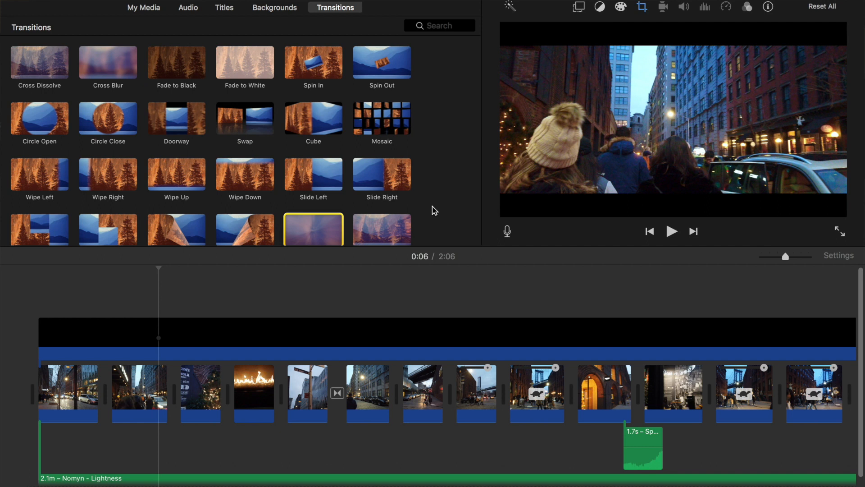
Set the eighth clip's speed to Slow at 10%, and the seventh clip's speed to Fast at 2x
left_click(469, 392)
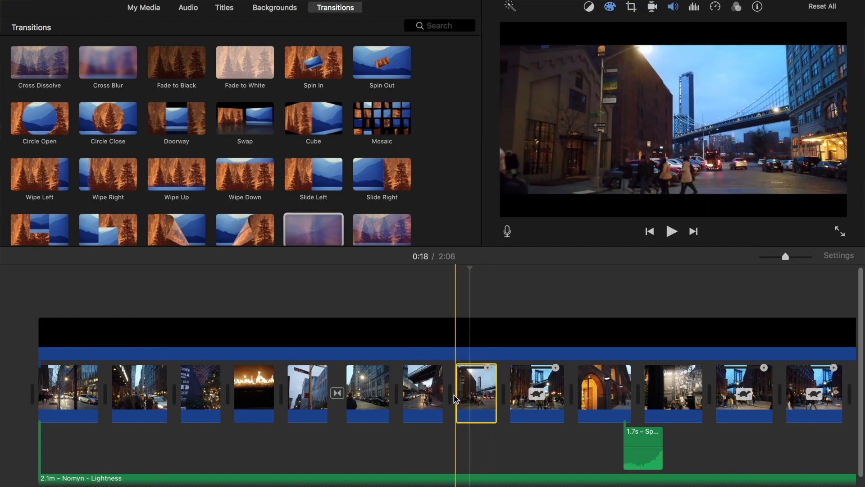
left_click(715, 7)
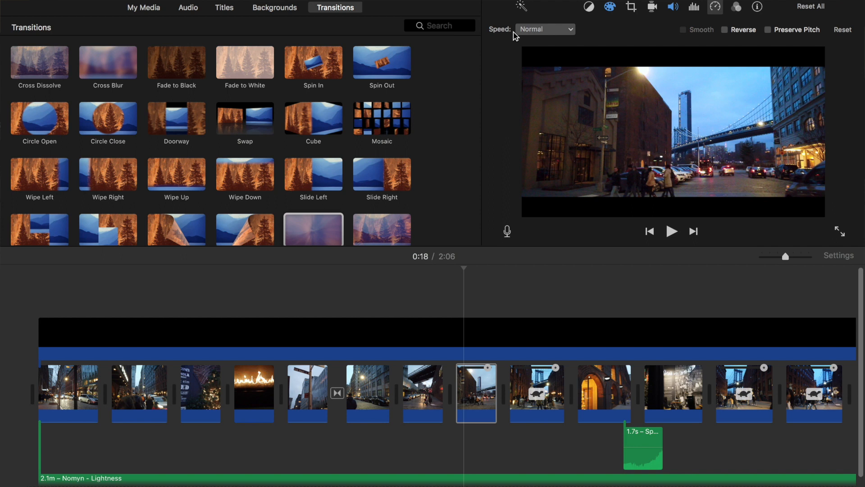
left_click(561, 31)
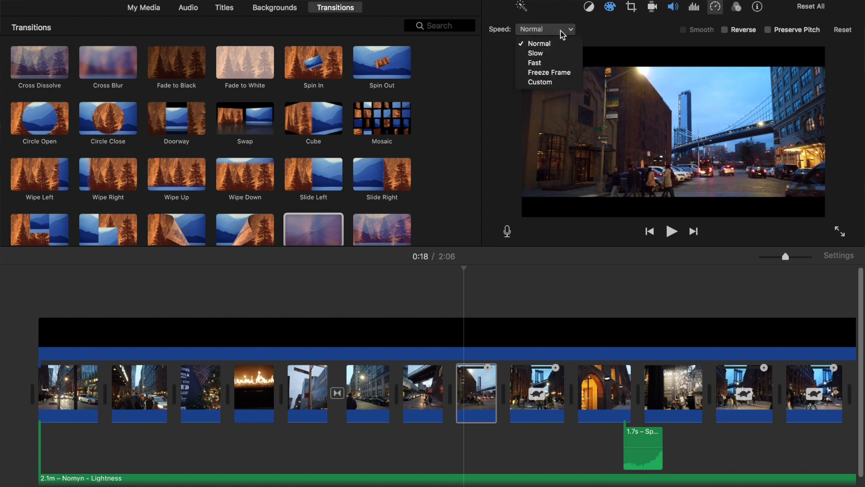
left_click(547, 52)
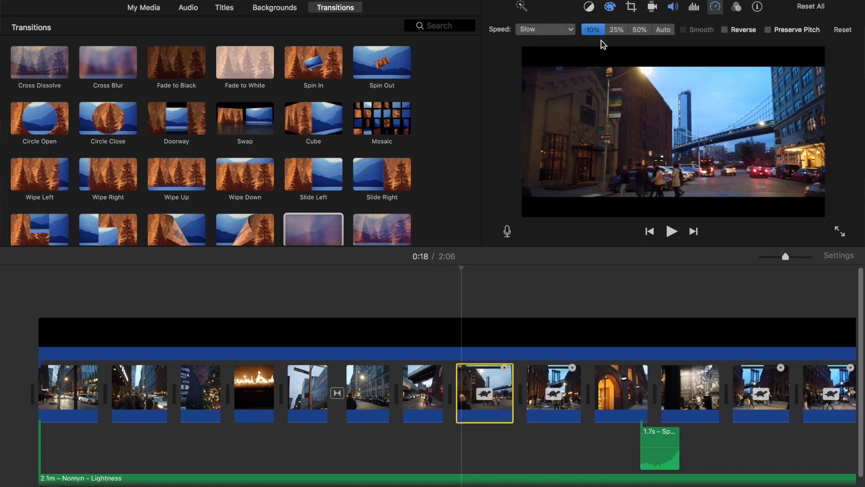
key("space")
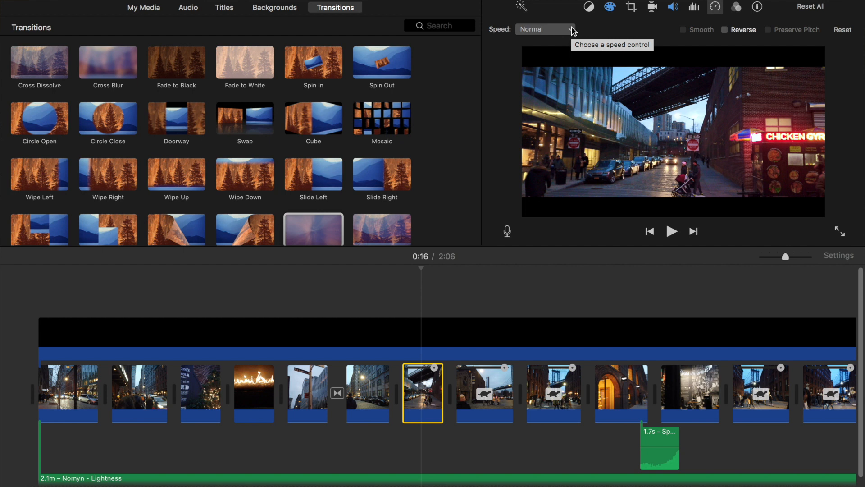
left_click(571, 29)
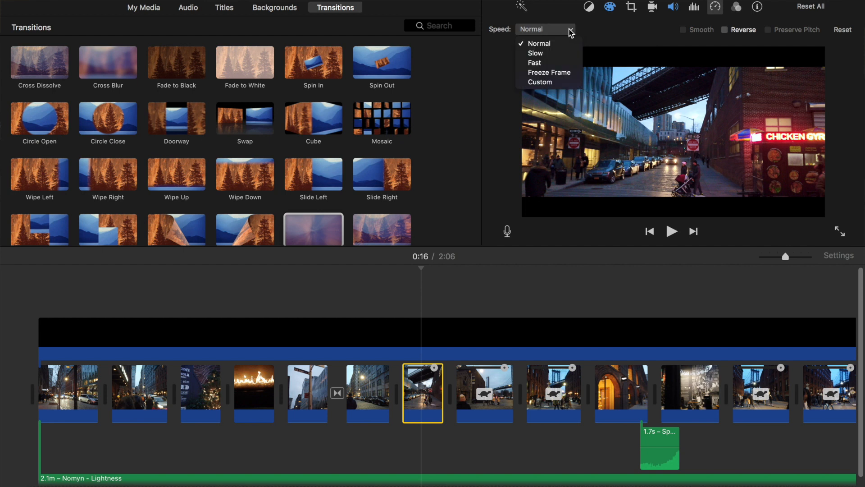
left_click(550, 64)
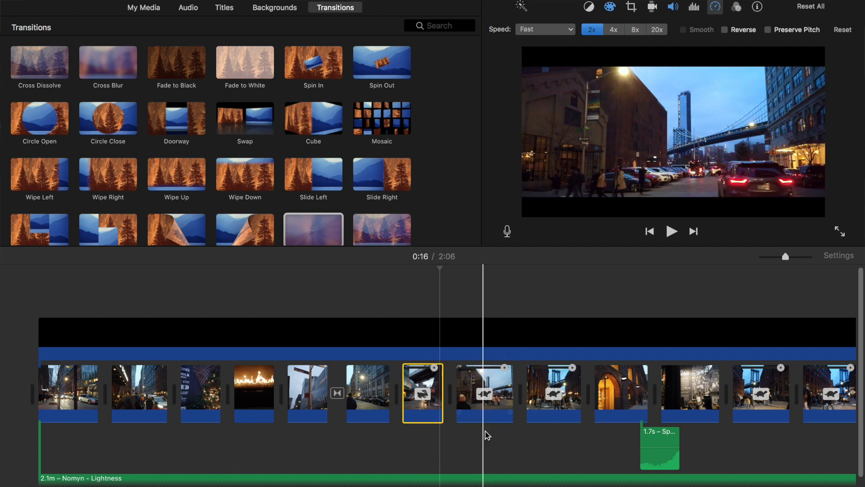
Play the arched-doorway clip through to the following clip to hear the short sound effect beneath the cut
left_click(609, 394)
scroll(520, 393, "right", 3)
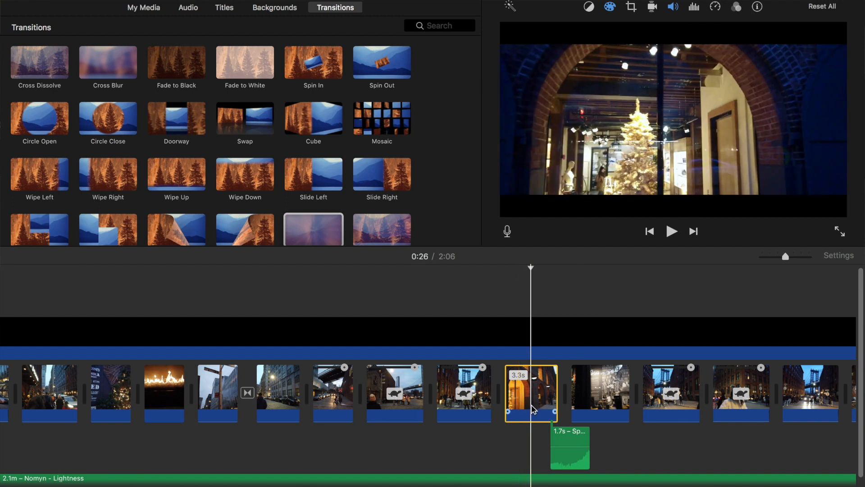
key("space")
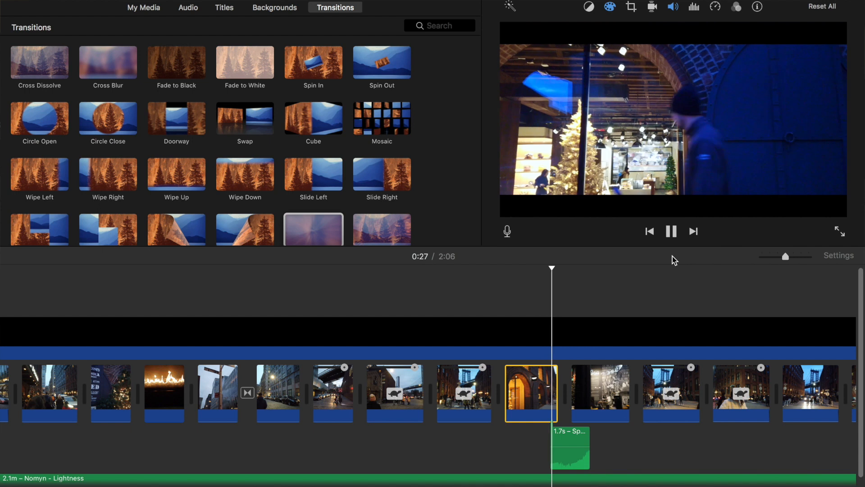
key("space")
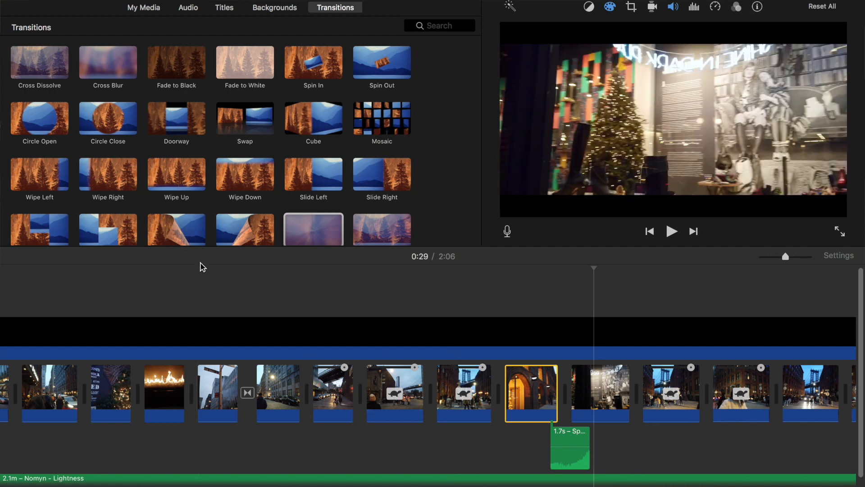
Search the sound effects for "wind" and "water", and preview the first result of each search
left_click(189, 9)
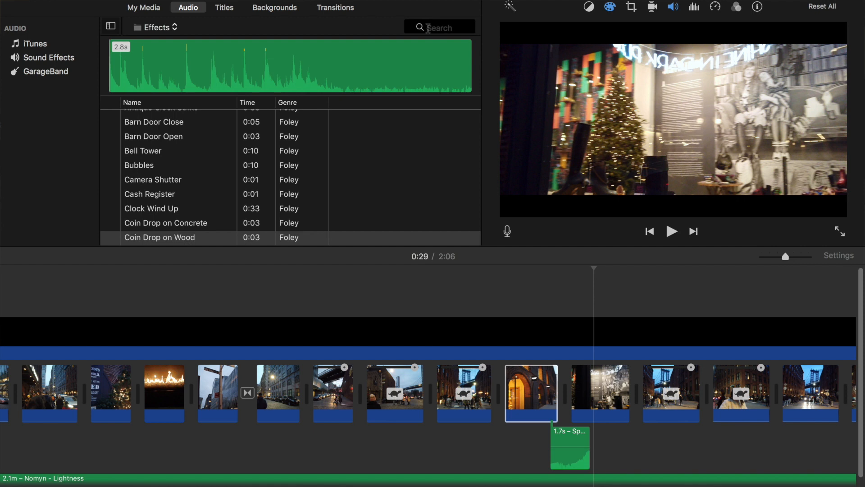
key("super+b")
type("d")
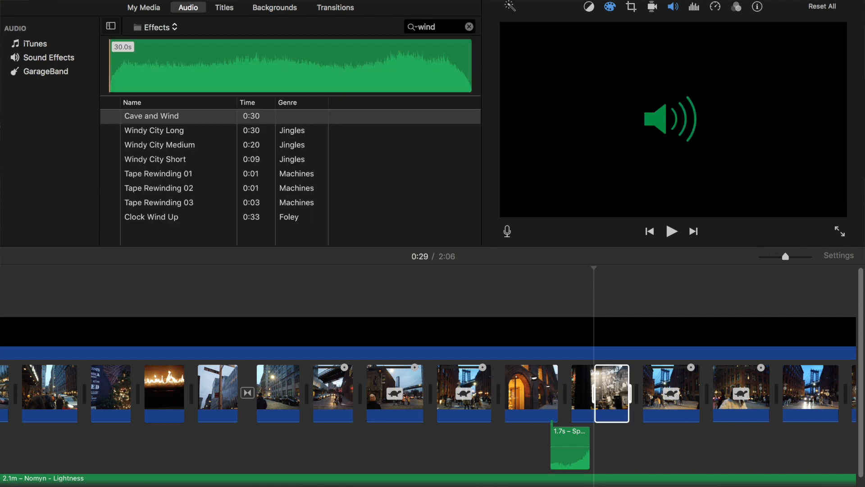
left_click(111, 116)
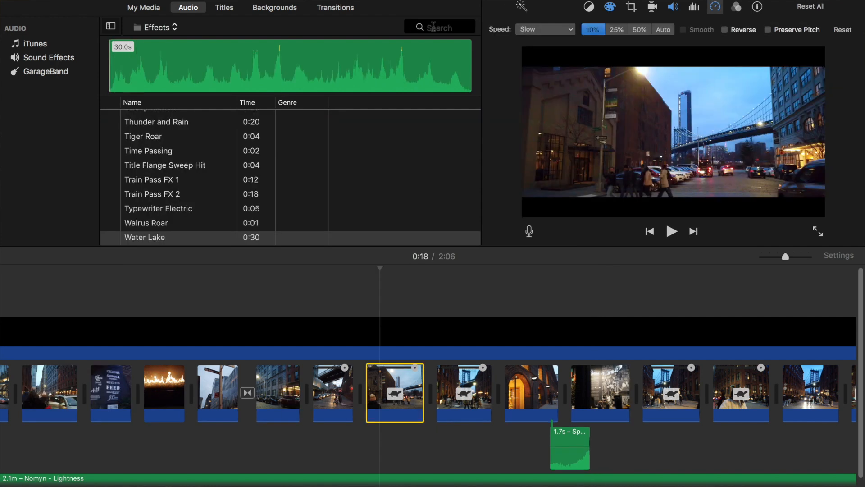
type("water")
left_click(110, 116)
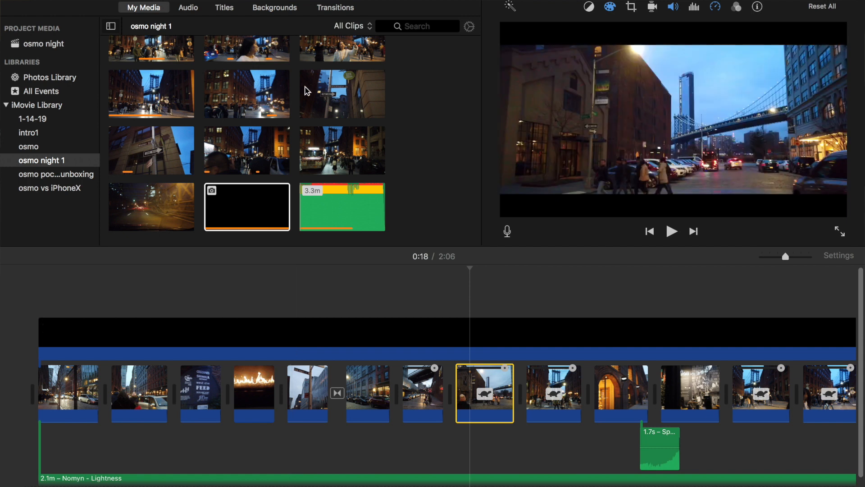
Add an Expand title above the black bars at the very start of the timeline
left_click(224, 8)
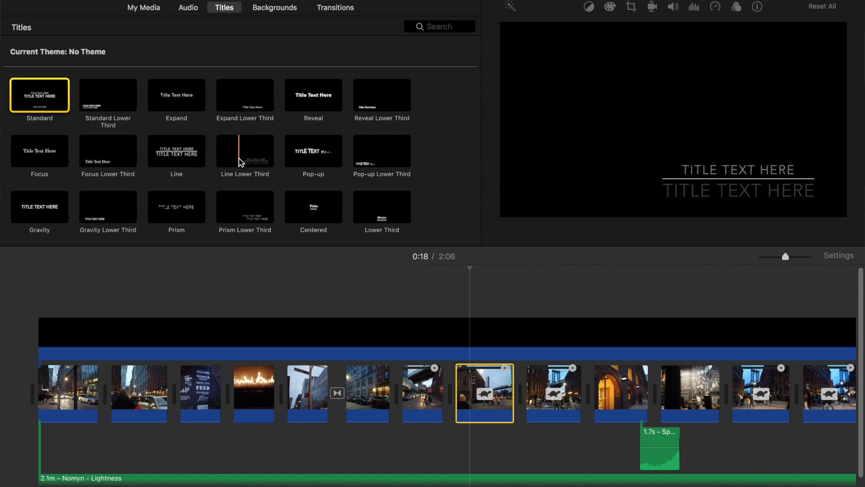
scroll(252, 181, "down", 2)
scroll(260, 189, "up", 2)
left_click(192, 106)
left_click_drag(192, 106, 39, 311)
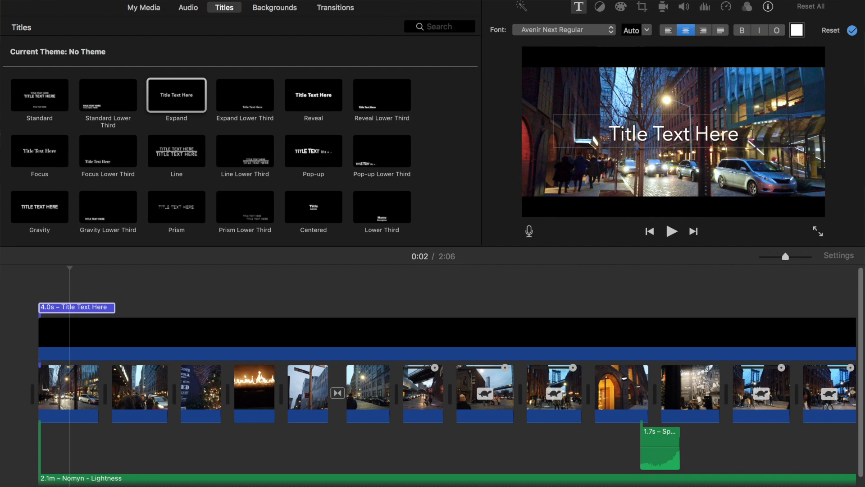
Replace the opening title's placeholder text with "New Year"
key("BackSpace")
key("BackSpace")
key("BackSpace")
key("BackSpace")
key("BackSpace")
key("BackSpace")
key("BackSpace")
key("BackSpace")
key("BackSpace")
key("BackSpace")
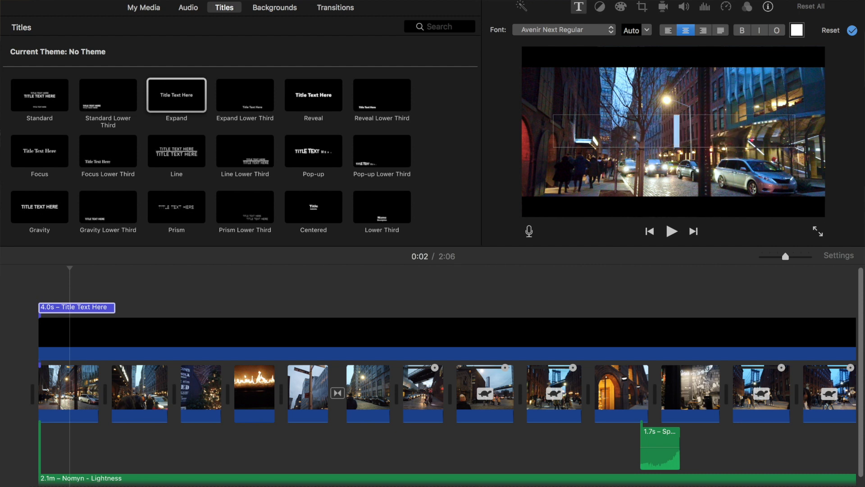
type("New Year")
Preview the opening title from 0:00 and extend its duration to 10.7 seconds
left_click(31, 296)
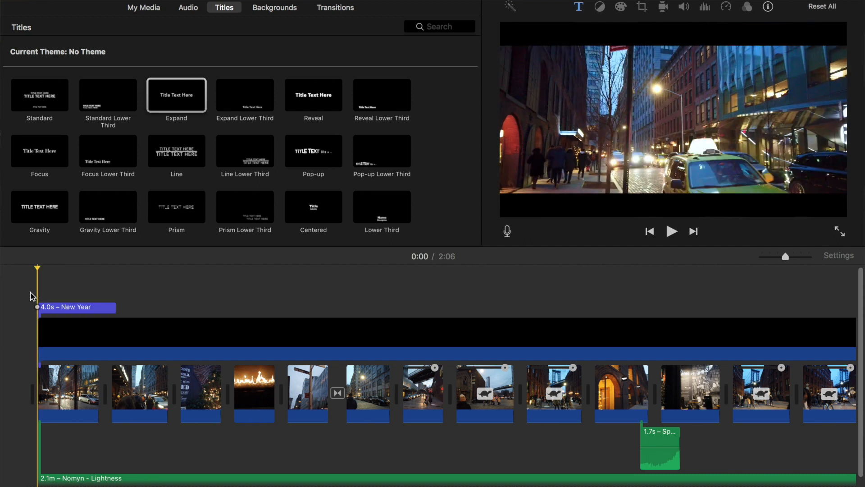
key("space")
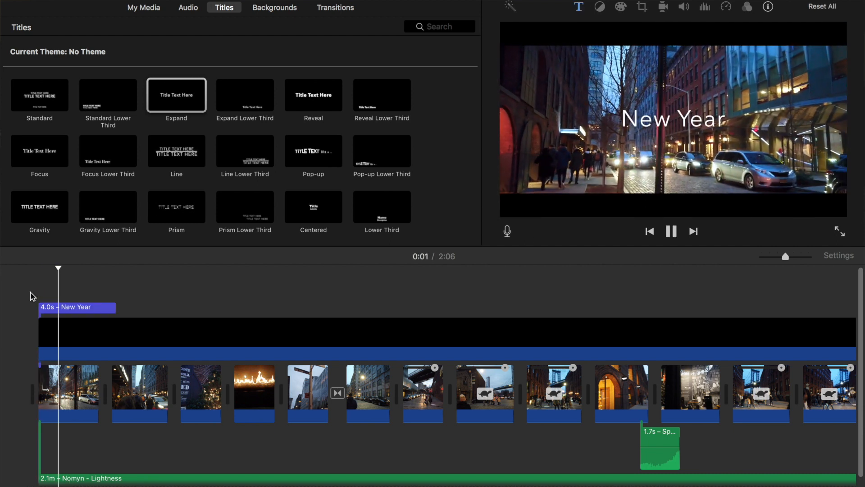
key("space")
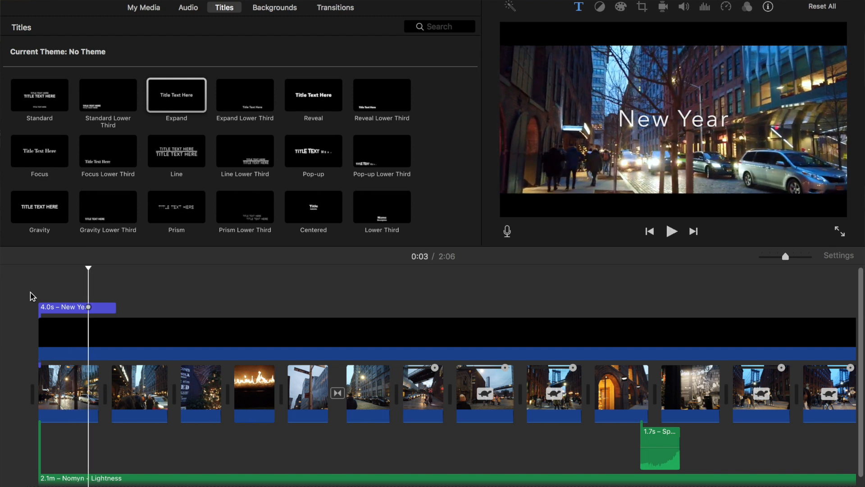
left_click_drag(114, 307, 275, 308)
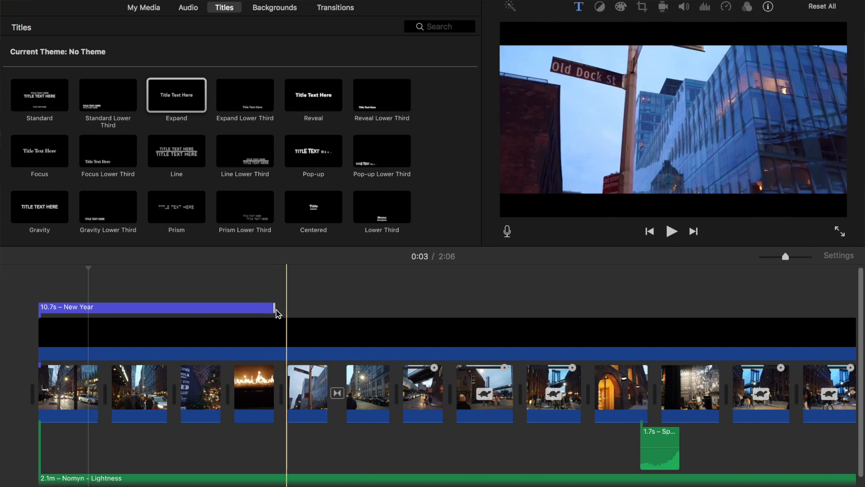
Change the New Year title's font to Chalkduster and give it a fixed font size instead of Auto
left_click(85, 307)
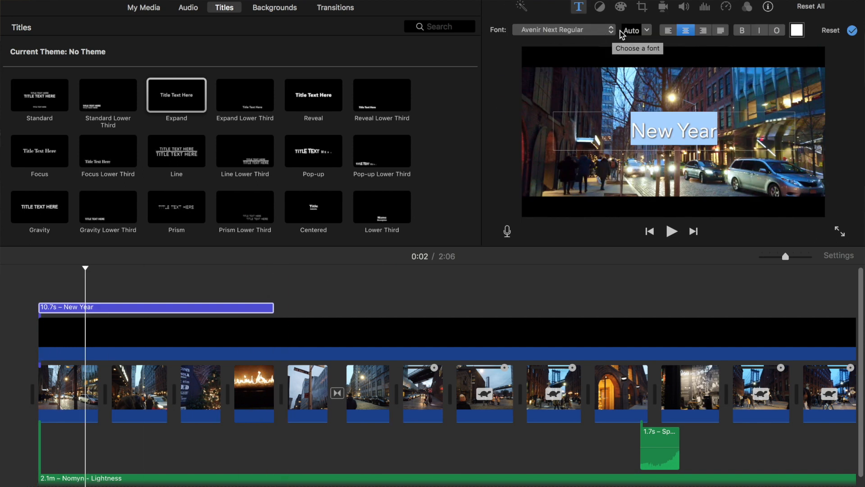
left_click(611, 30)
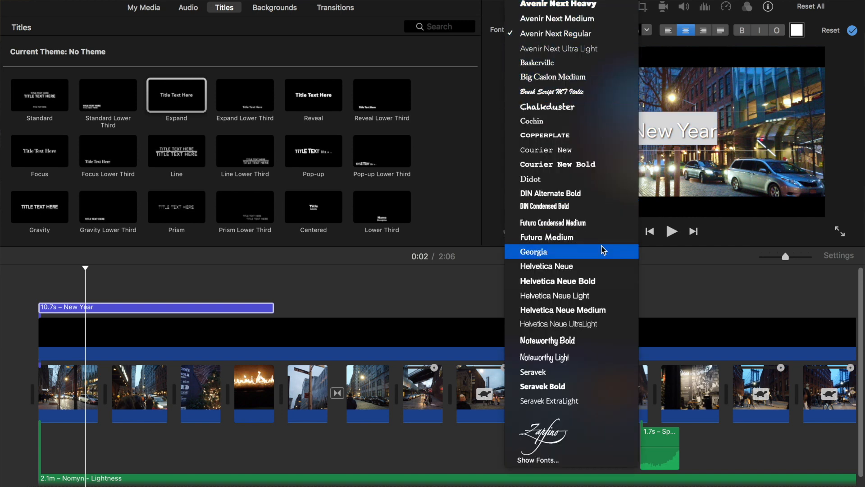
scroll(586, 249, "up", 2)
left_click(548, 133)
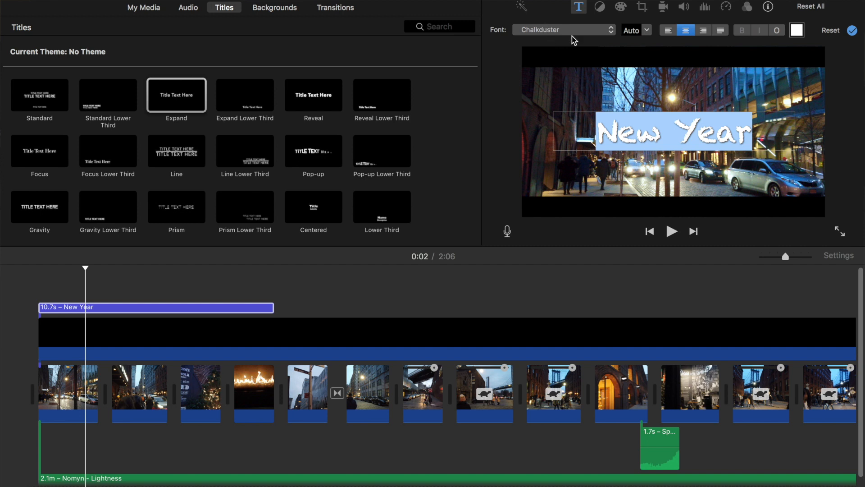
left_click(648, 31)
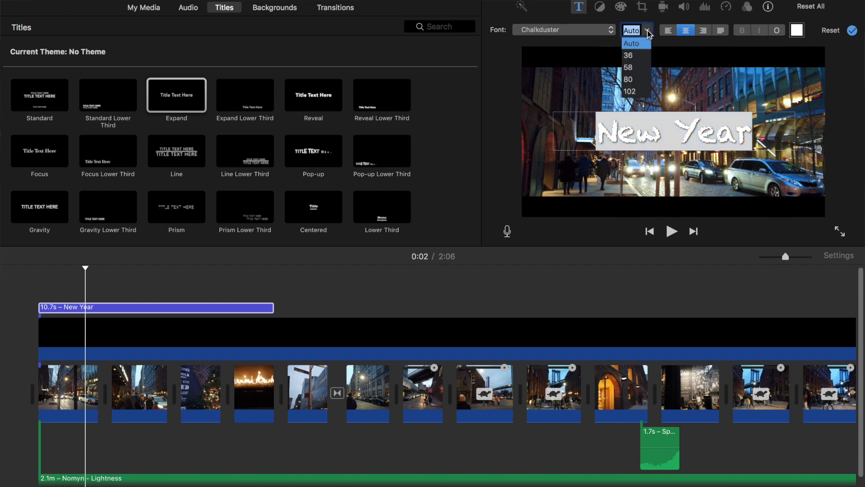
scroll(642, 74, "down", 4)
left_click(635, 71)
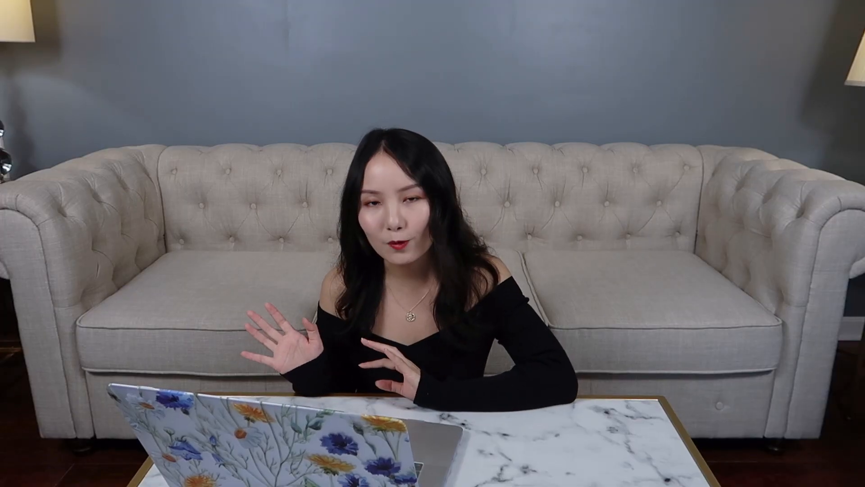